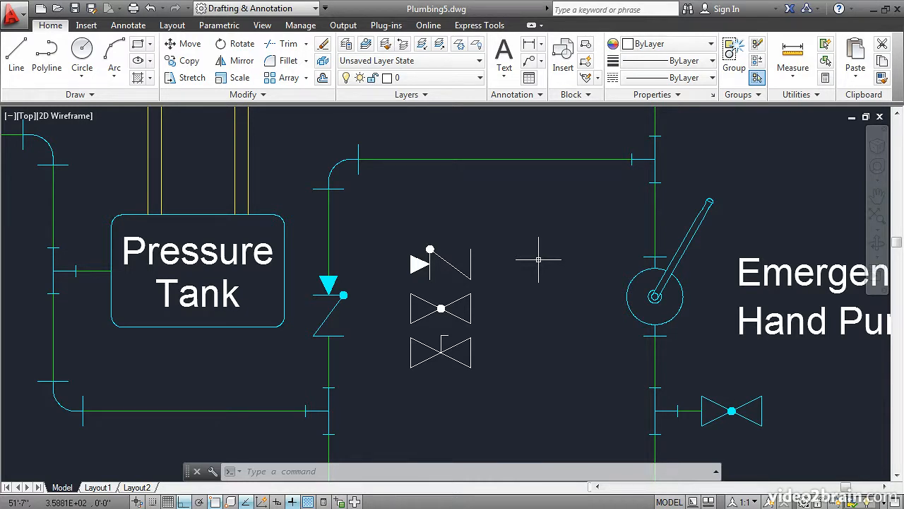
Open the MultiValve block definition for editing.
{"action": "left_click", "coordinate": [585, 62]}
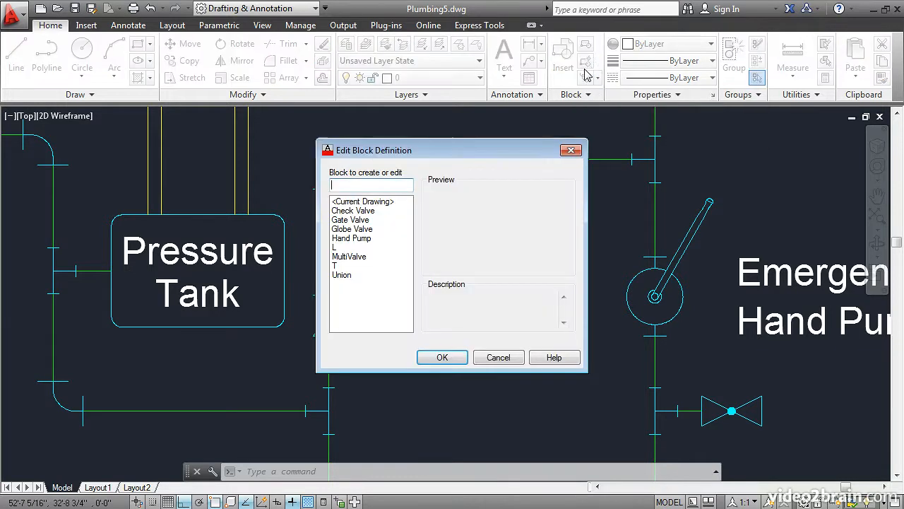
{"action": "left_click", "coordinate": [366, 257]}
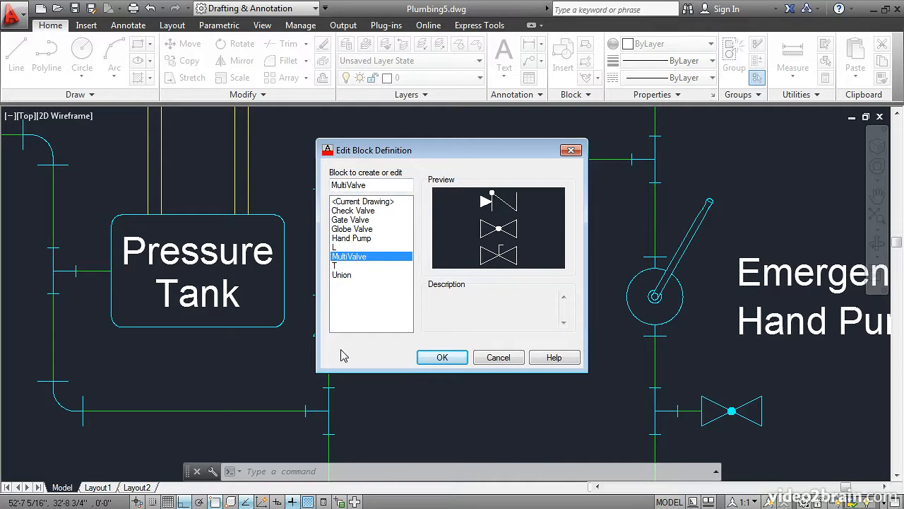
{"action": "left_click", "coordinate": [441, 357]}
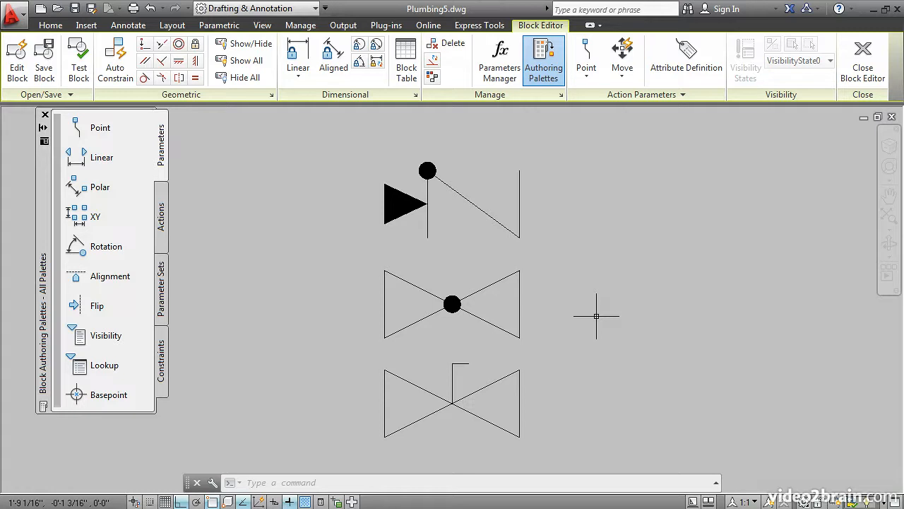
Move the check valve symbol down onto the globe valve, matching their lower-right corners.
{"action": "type", "text": "m"}
{"action": "key", "text": "Return"}
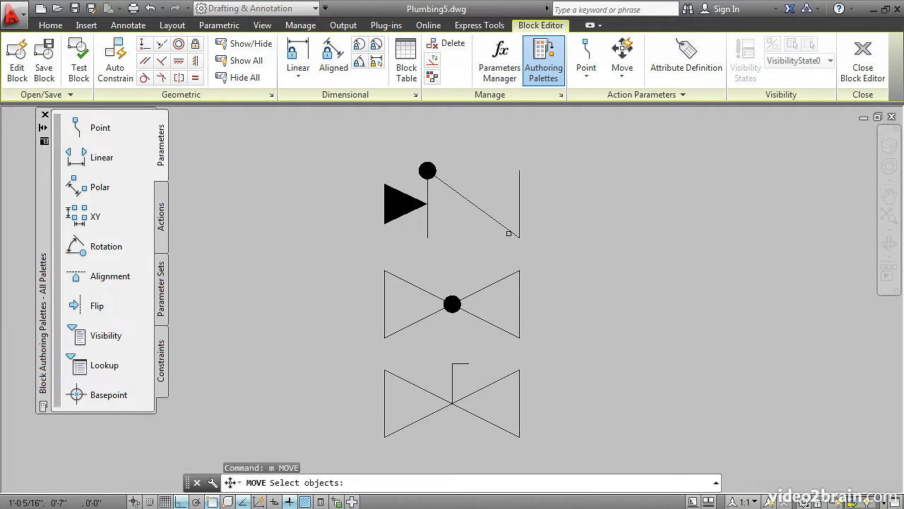
{"action": "left_click", "coordinate": [507, 229]}
{"action": "key", "text": "Return"}
{"action": "left_click", "coordinate": [520, 237]}
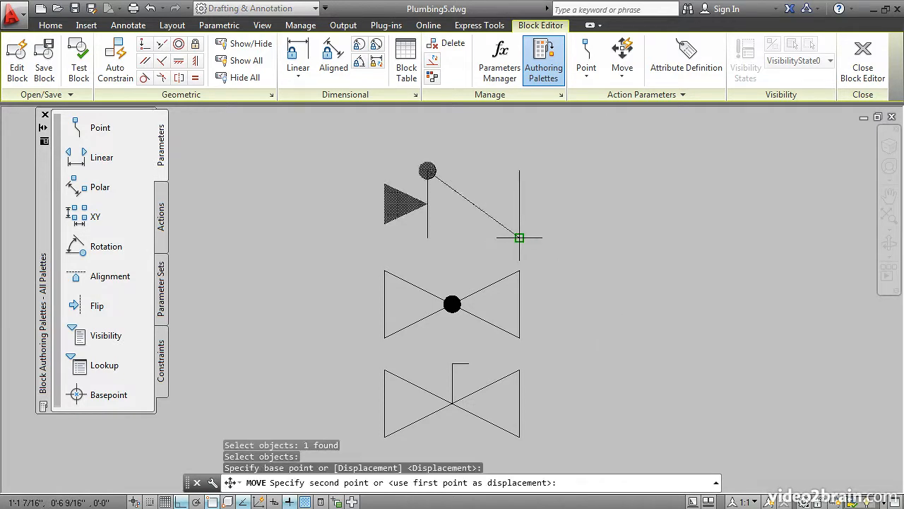
{"action": "left_click", "coordinate": [520, 338]}
Move the gate valve symbol up onto the globe valve, matching their upper-right corners.
{"action": "key", "text": "Return"}
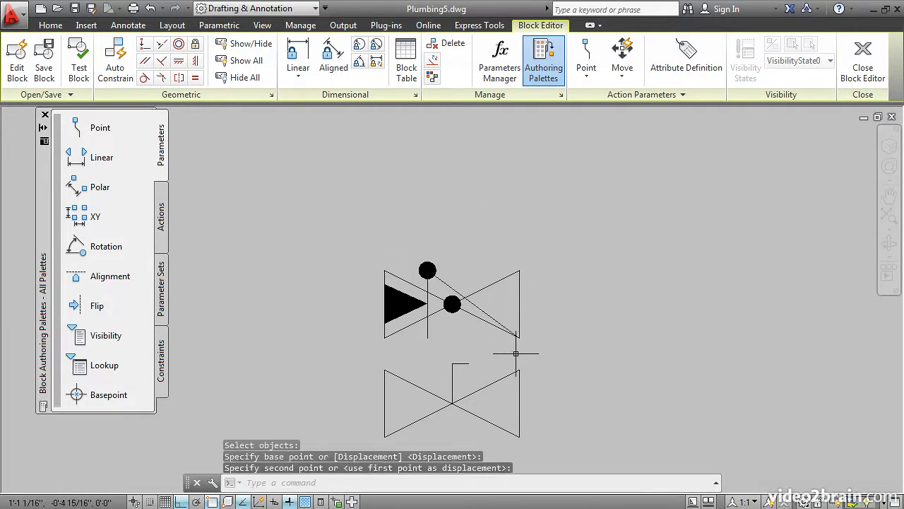
{"action": "left_click", "coordinate": [519, 378]}
{"action": "key", "text": "Return"}
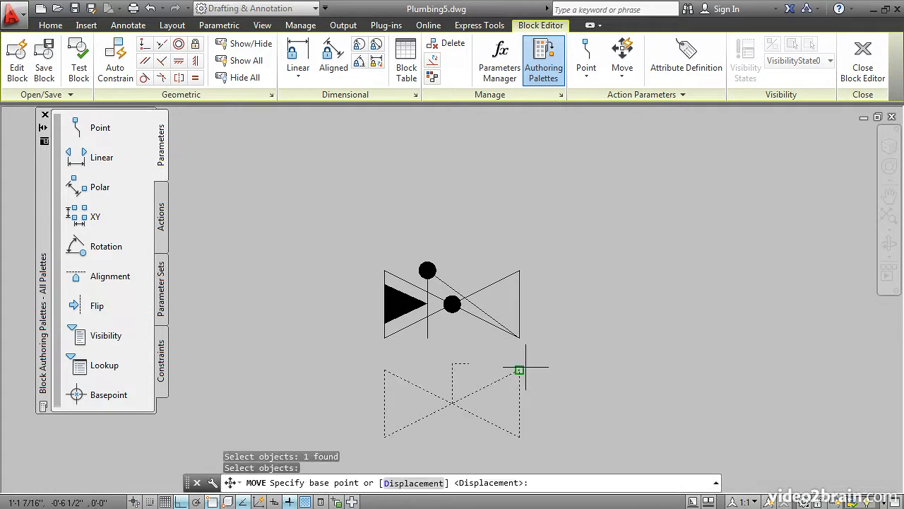
{"action": "left_click", "coordinate": [520, 370]}
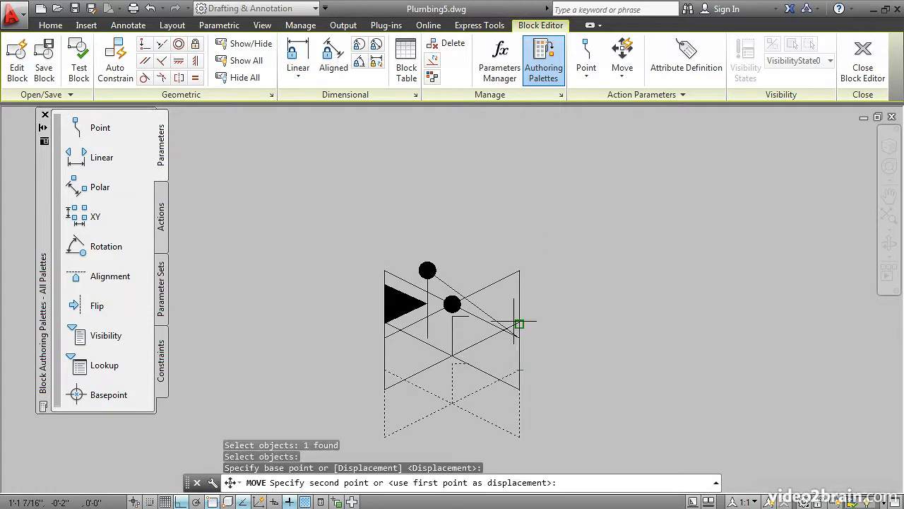
{"action": "left_click", "coordinate": [520, 271]}
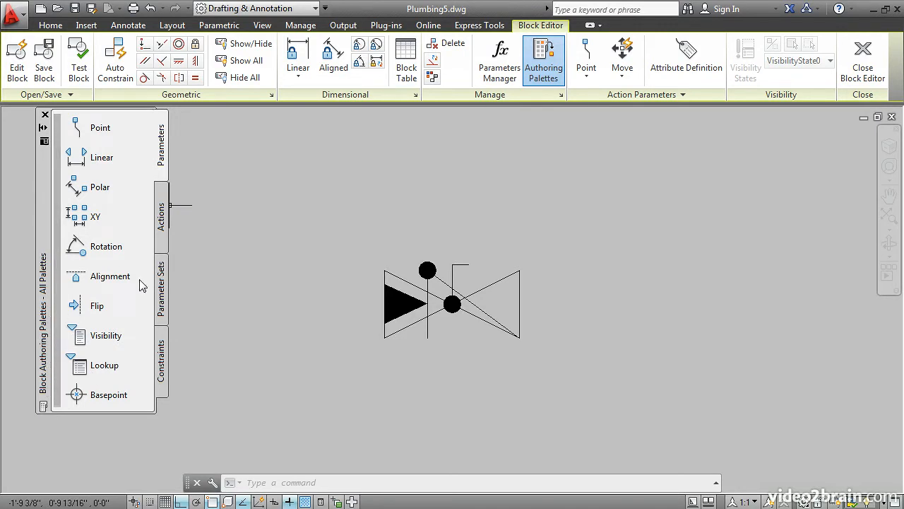
Place a Visibility parameter centred just above the stacked valve symbols.
{"action": "left_click", "coordinate": [544, 63]}
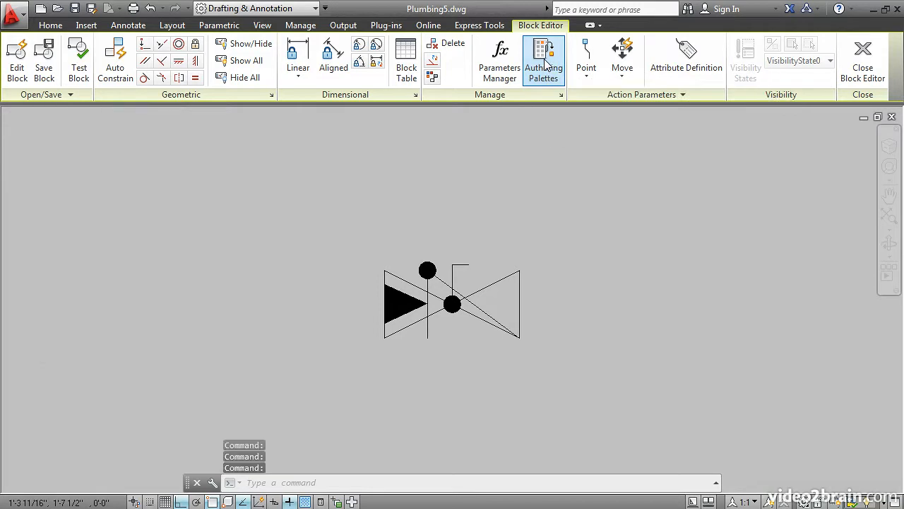
{"action": "left_click", "coordinate": [544, 62]}
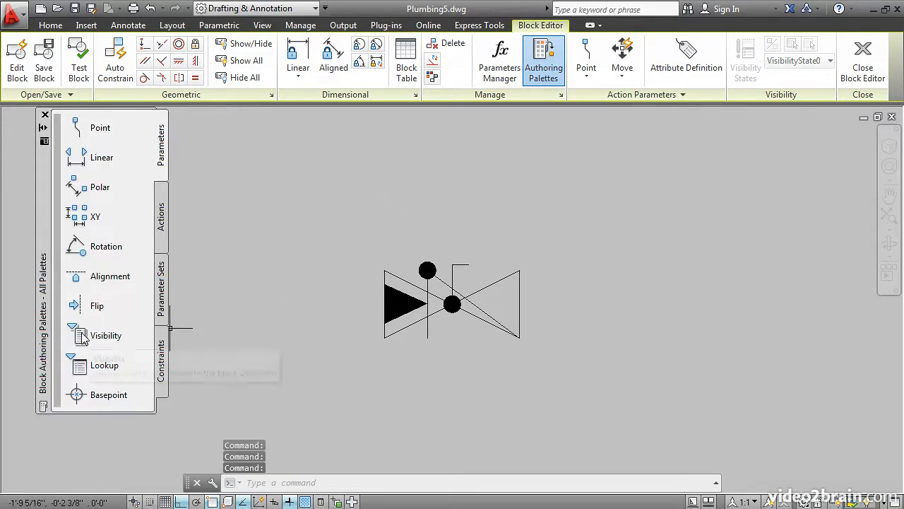
{"action": "left_click", "coordinate": [81, 337]}
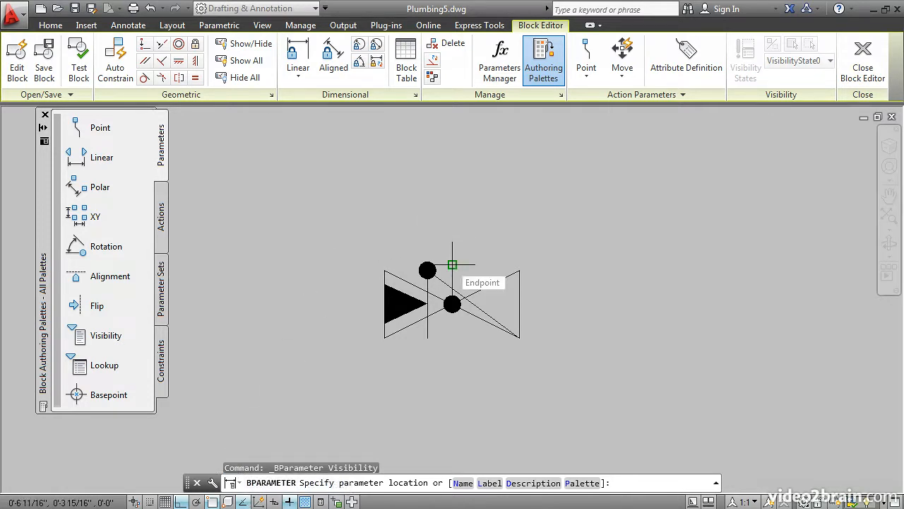
{"action": "left_click", "coordinate": [452, 222]}
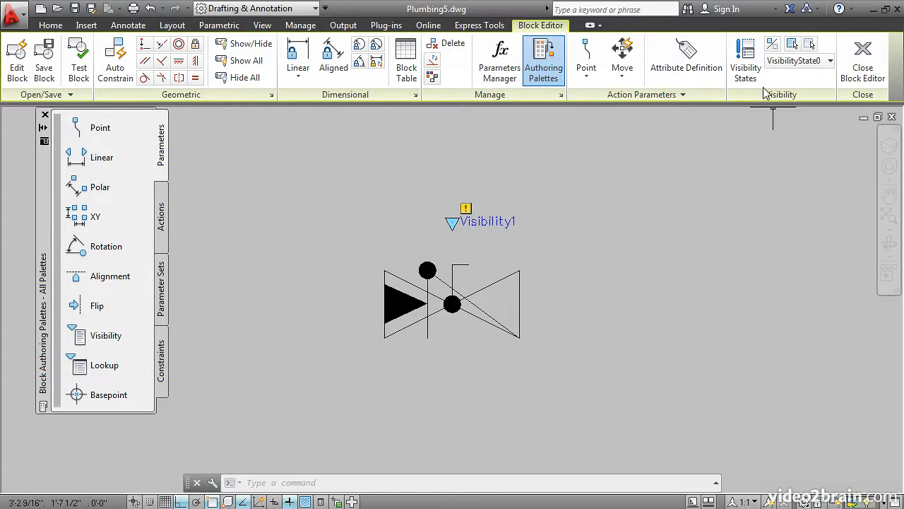
Rename the existing visibility state to Check Valve.
{"action": "left_click", "coordinate": [747, 61]}
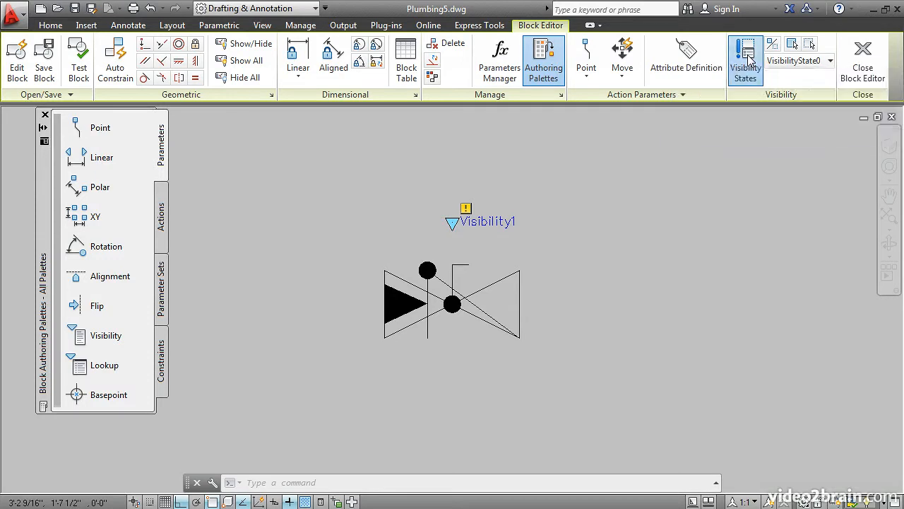
{"action": "mouse_move", "coordinate": [457, 259]}
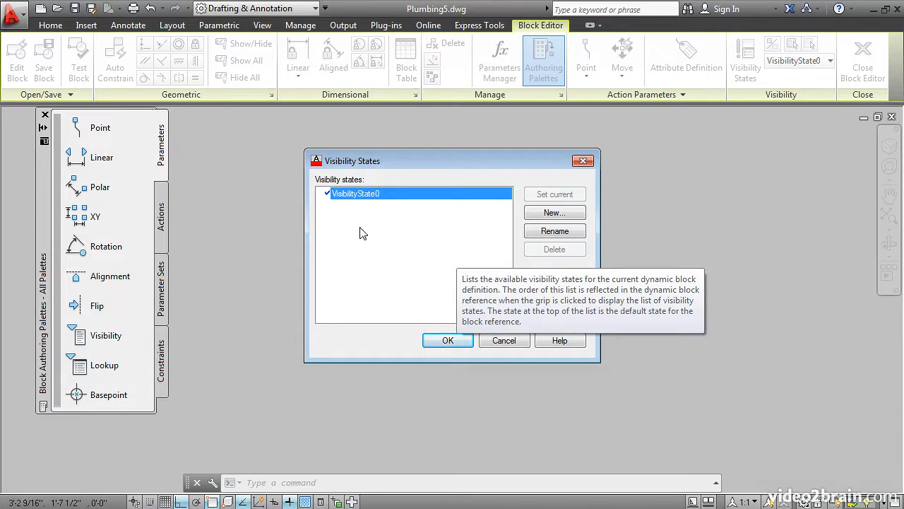
{"action": "left_click", "coordinate": [532, 233]}
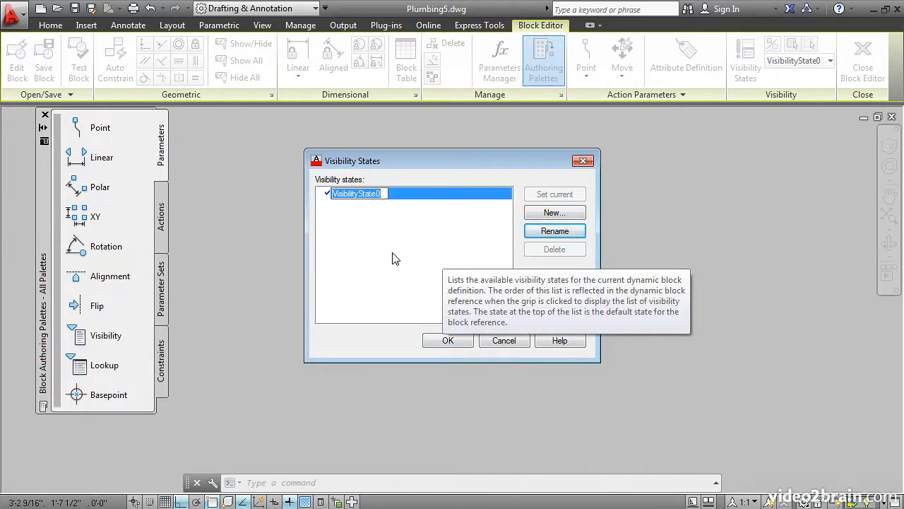
{"action": "type", "text": "Check Valve"}
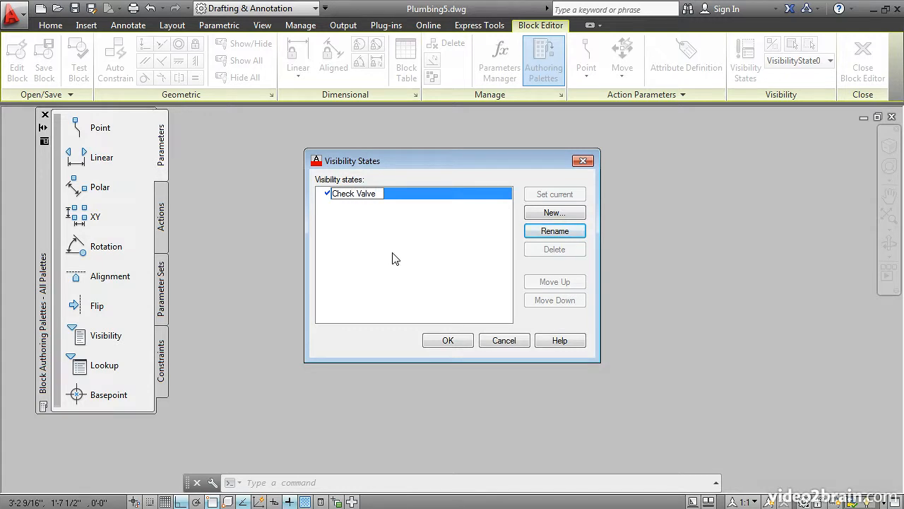
{"action": "key", "text": "Return"}
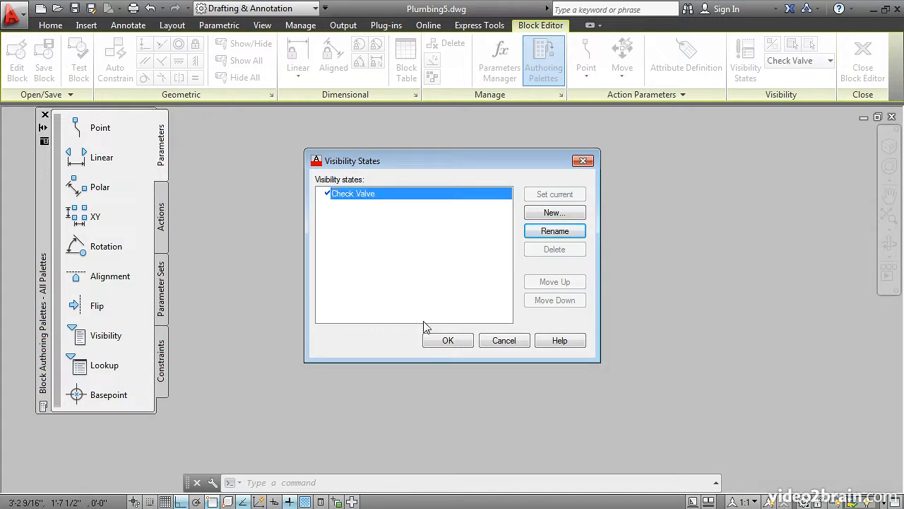
{"action": "left_click", "coordinate": [443, 339]}
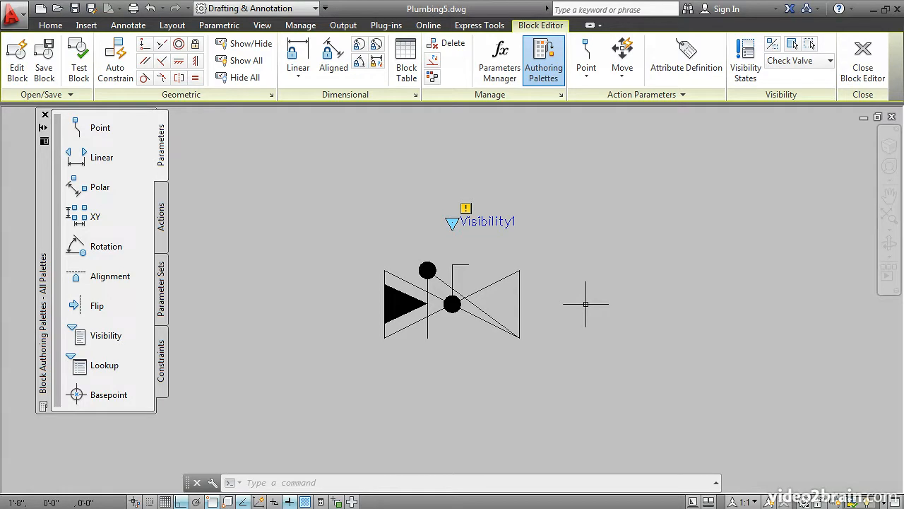
Hide the gate valve and globe valve symbols in the Check Valve visibility state.
{"action": "left_click", "coordinate": [809, 46]}
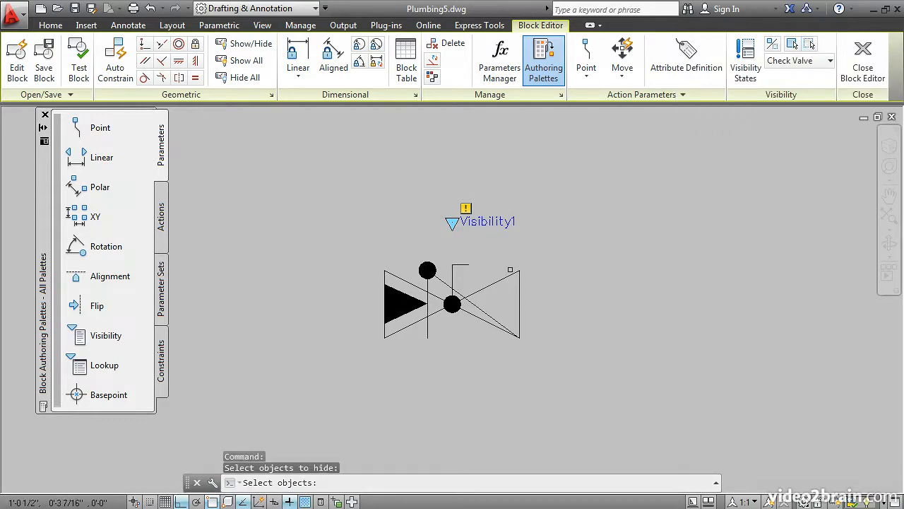
{"action": "left_click", "coordinate": [462, 265]}
{"action": "left_click", "coordinate": [463, 265]}
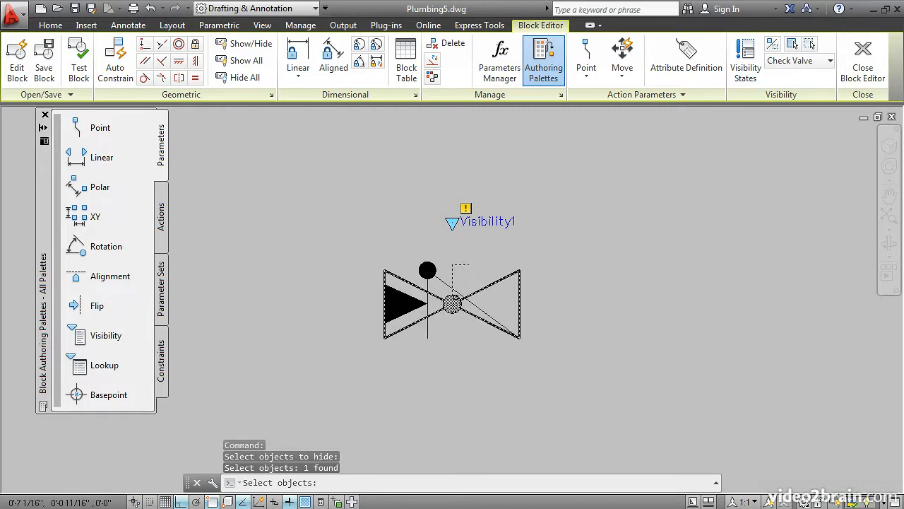
{"action": "left_click", "coordinate": [452, 303]}
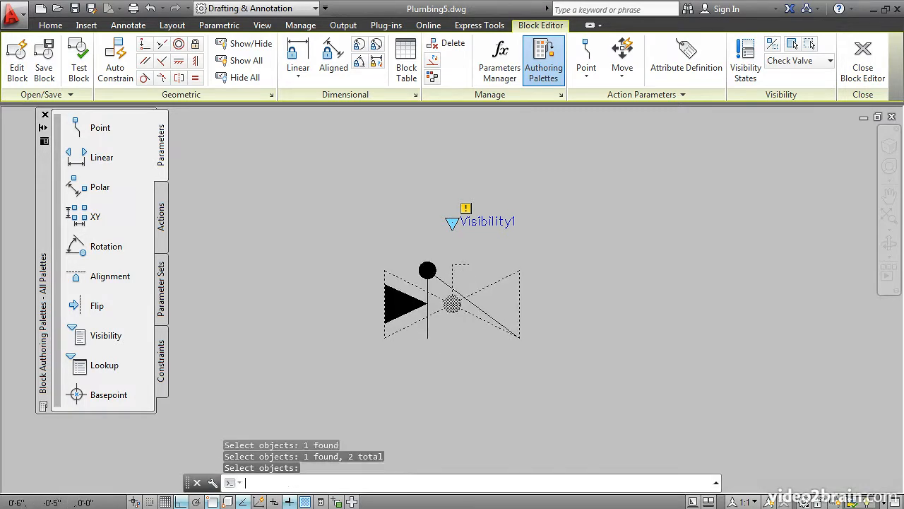
{"action": "key", "text": "Return"}
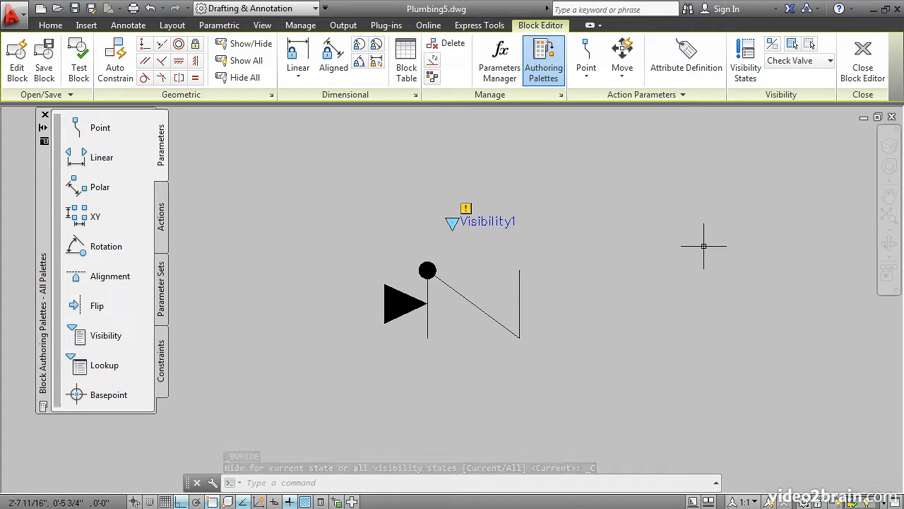
Create a new visibility state named Globe Valve that shows all existing objects.
{"action": "left_click", "coordinate": [747, 57]}
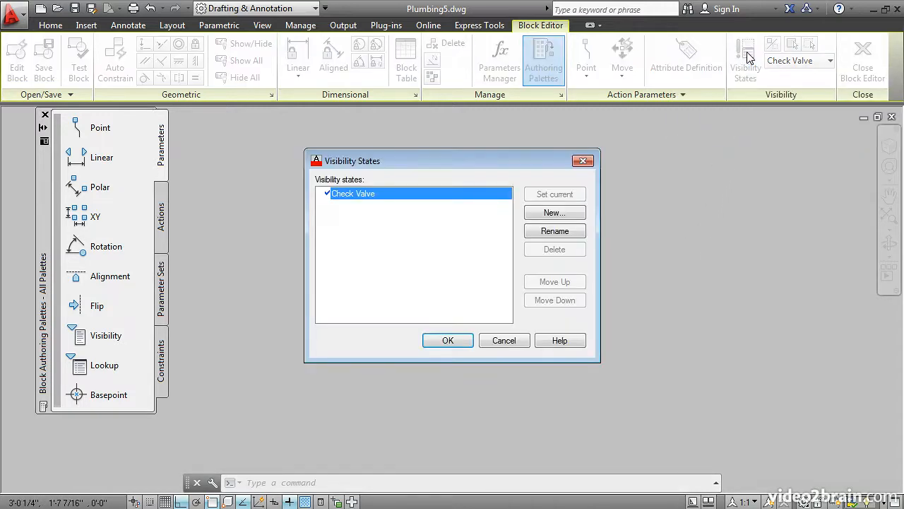
{"action": "left_click", "coordinate": [532, 220]}
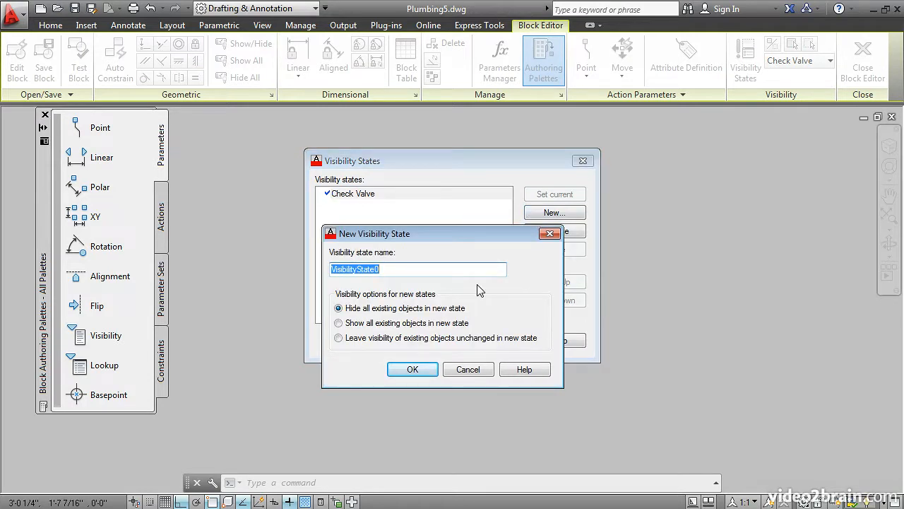
{"action": "type", "text": "Globe Va"}
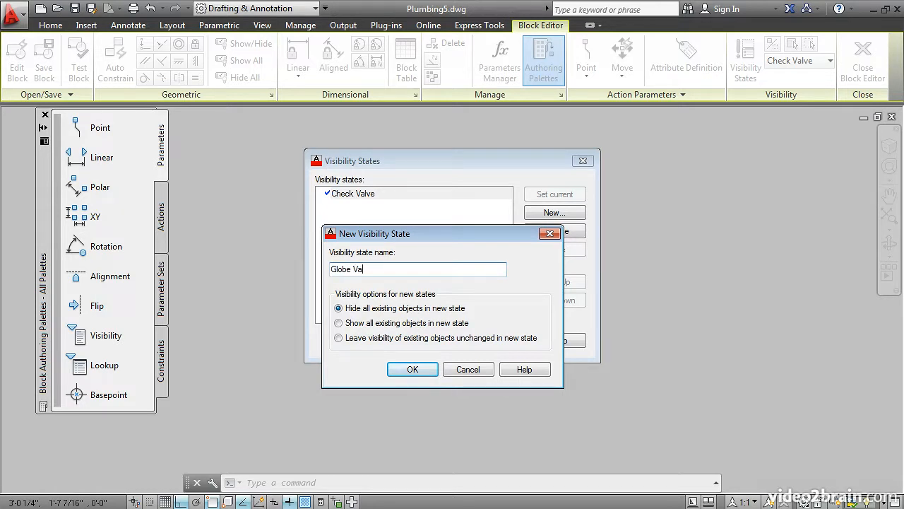
{"action": "type", "text": "ve"}
{"action": "left_click", "coordinate": [339, 323]}
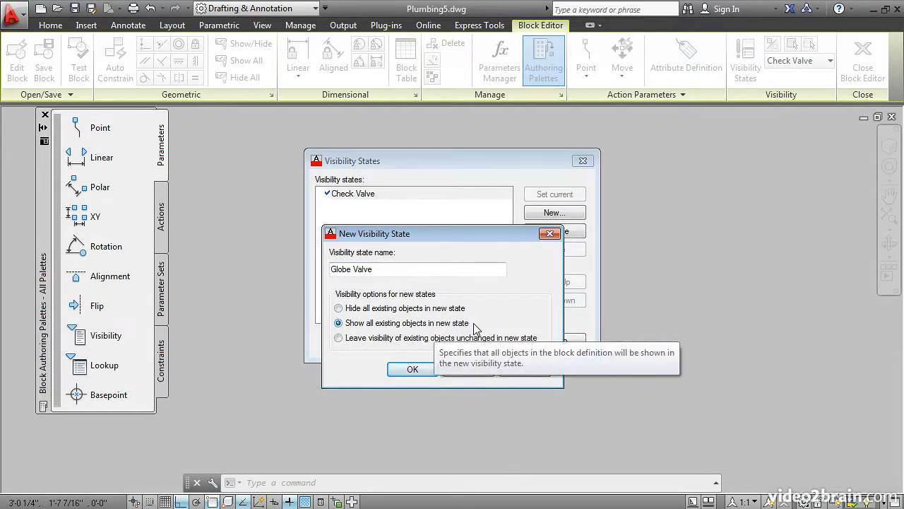
{"action": "left_click", "coordinate": [412, 368]}
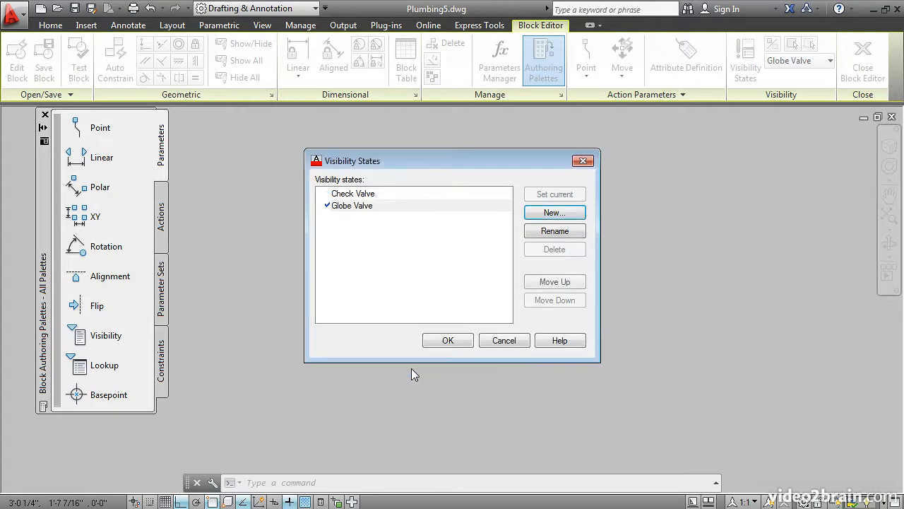
{"action": "left_click", "coordinate": [439, 340]}
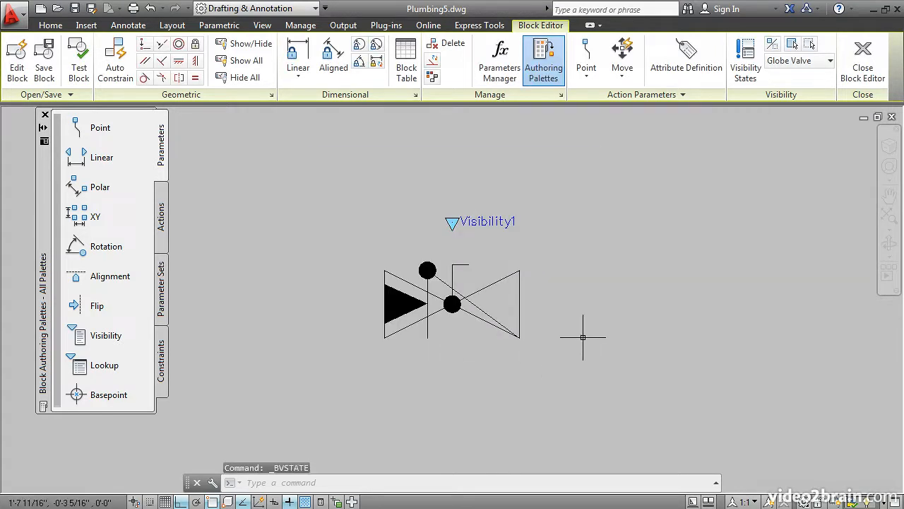
Hide the gate valve and check valve symbols in the Globe Valve visibility state.
{"action": "left_click", "coordinate": [810, 46]}
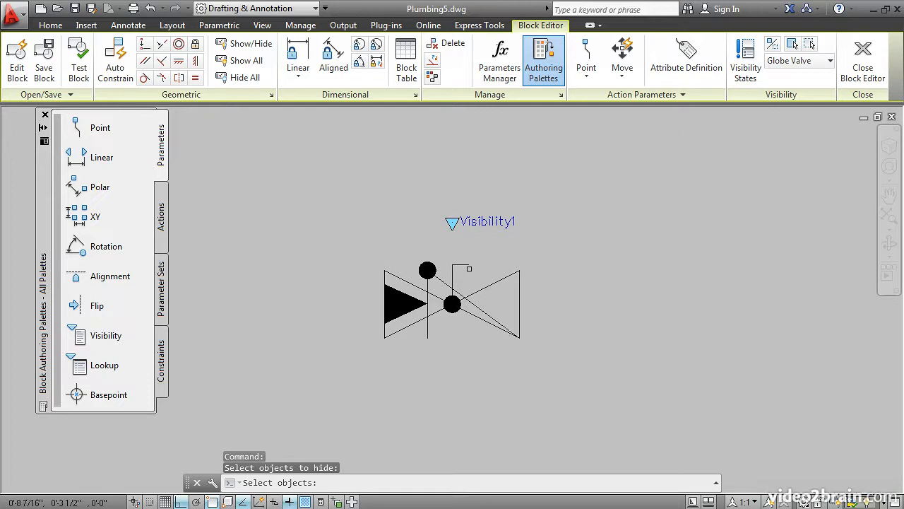
{"action": "left_click", "coordinate": [465, 264]}
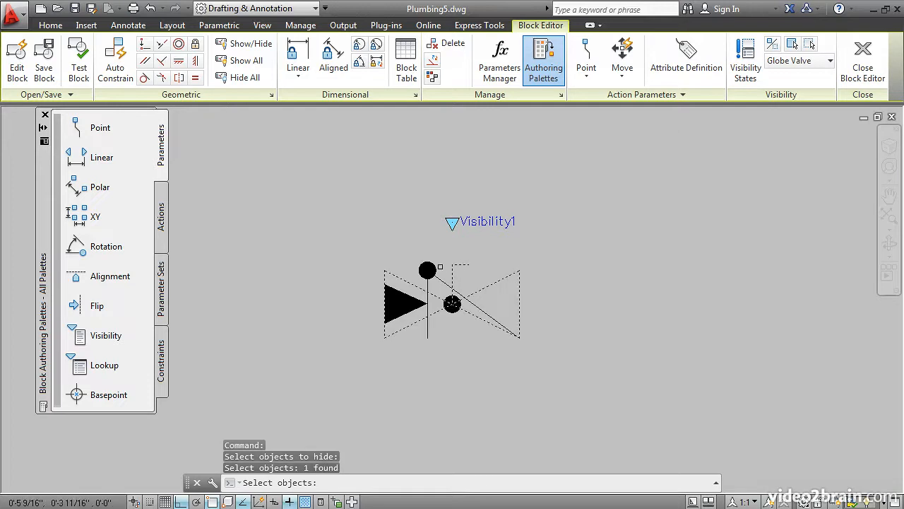
{"action": "left_click", "coordinate": [422, 262]}
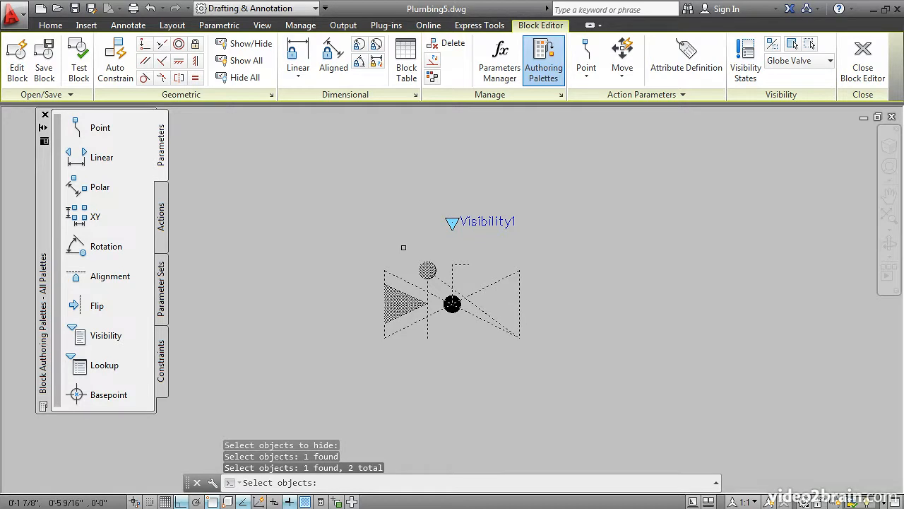
{"action": "key", "text": "Return"}
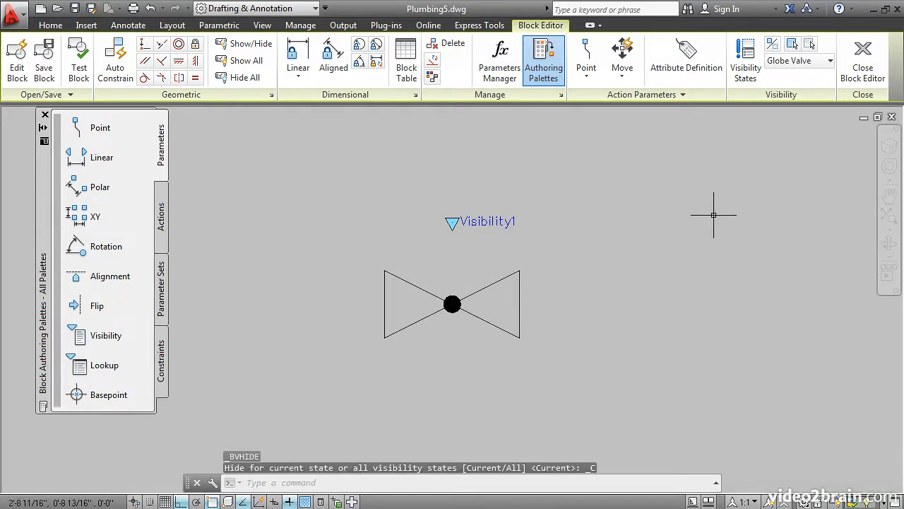
Switch the current visibility state to Check Valve and back to Globe Valve to compare the displayed symbols.
{"action": "left_click", "coordinate": [831, 62]}
{"action": "left_click", "coordinate": [809, 77]}
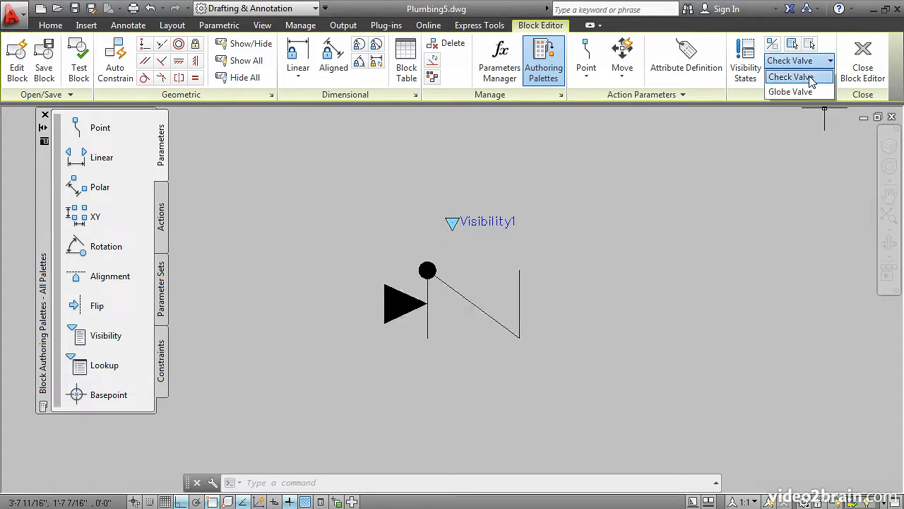
{"action": "left_click", "coordinate": [806, 93]}
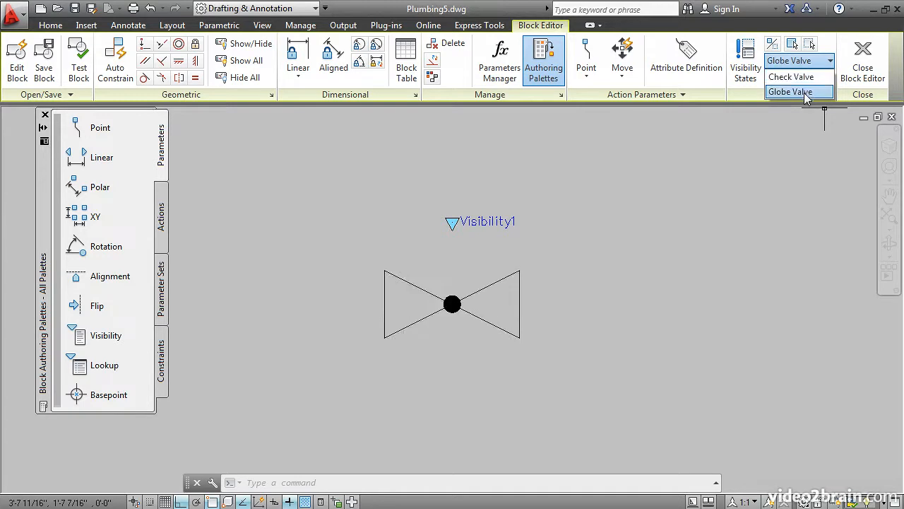
Create a new visibility state named Gate Valve that hides all existing objects.
{"action": "left_click", "coordinate": [805, 93]}
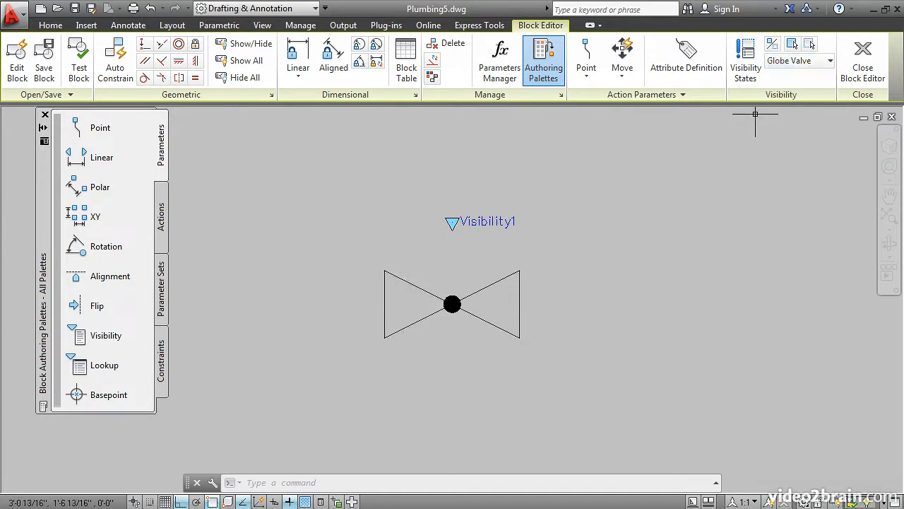
{"action": "left_click", "coordinate": [746, 58]}
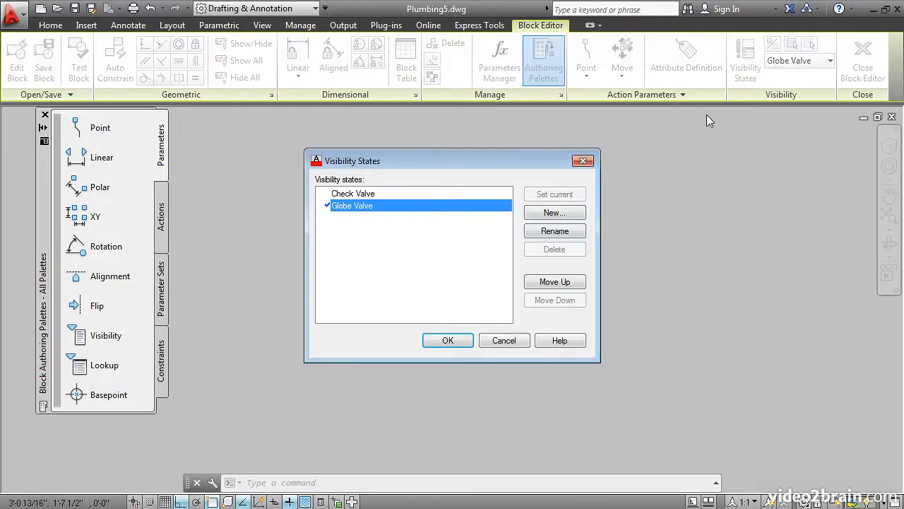
{"action": "left_click", "coordinate": [542, 214]}
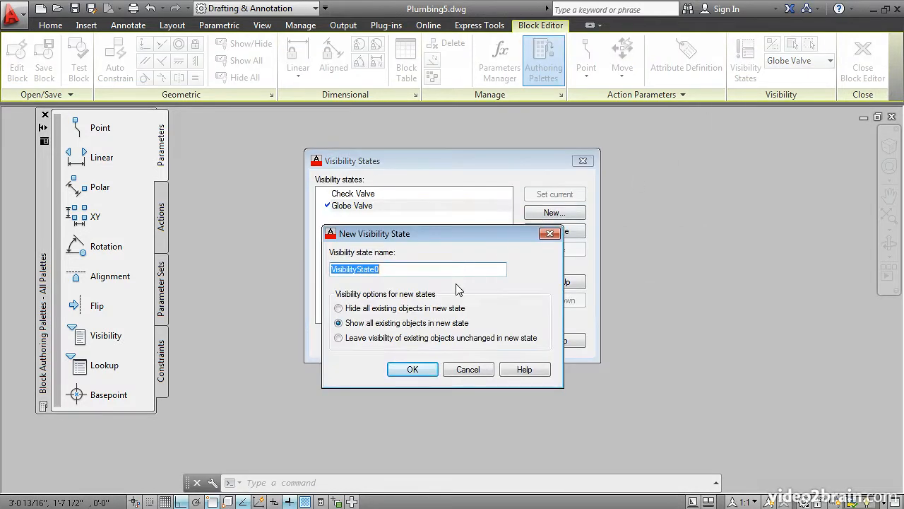
{"action": "type", "text": "Gate Valve"}
{"action": "left_click", "coordinate": [340, 309]}
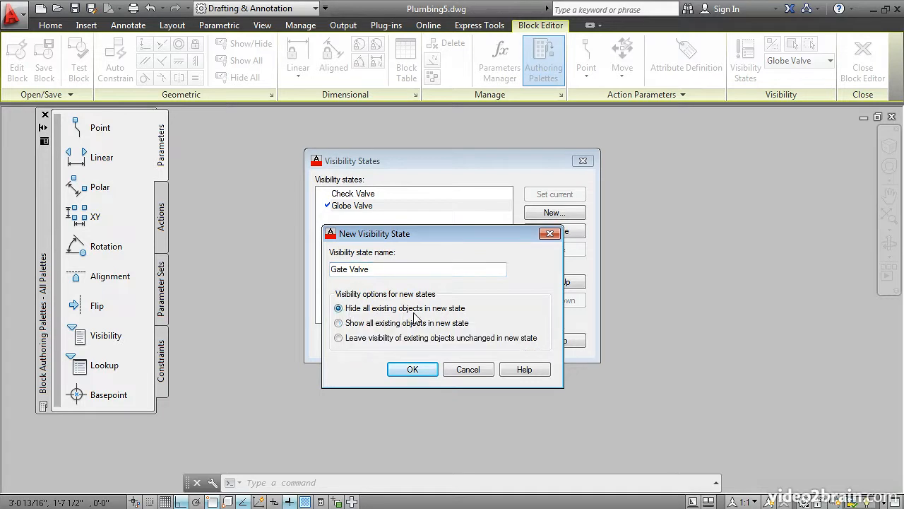
{"action": "left_click", "coordinate": [404, 372]}
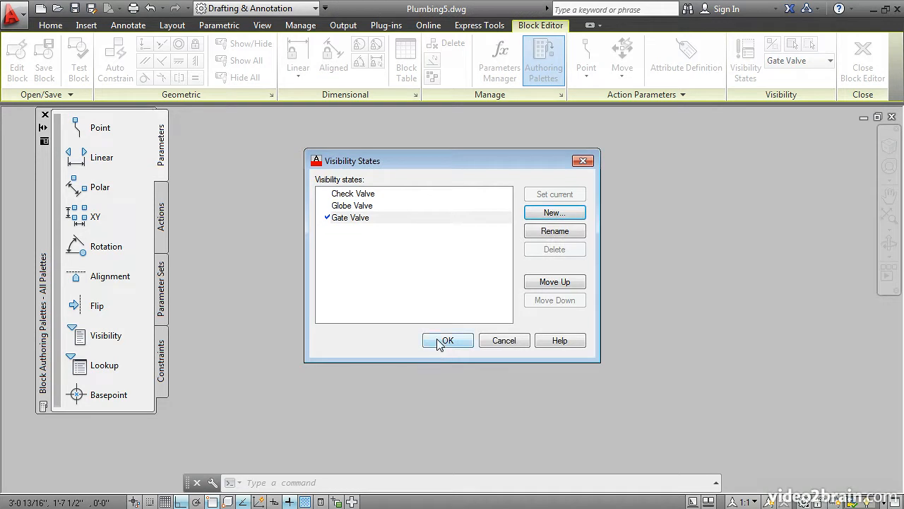
{"action": "left_click", "coordinate": [445, 341]}
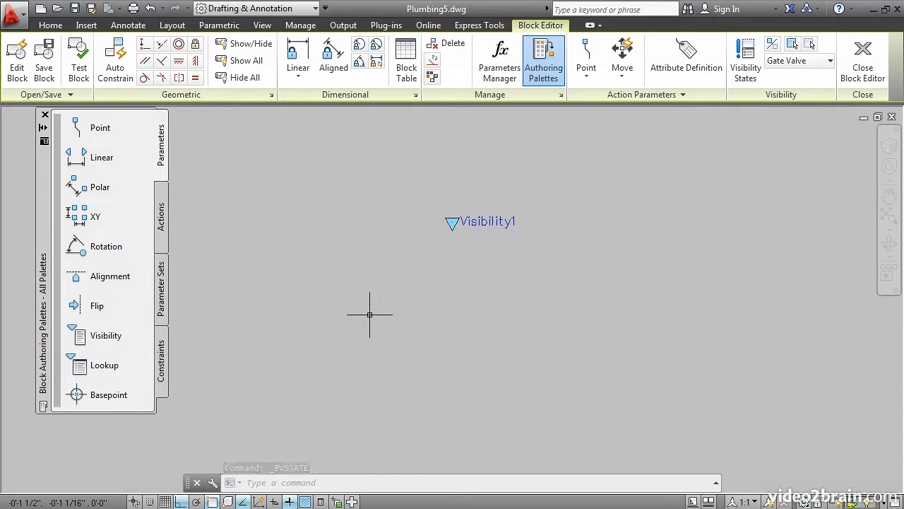
Make only the gate valve symbol visible in the Gate Valve state, displaying hidden objects temporarily to select it.
{"action": "left_click", "coordinate": [773, 45]}
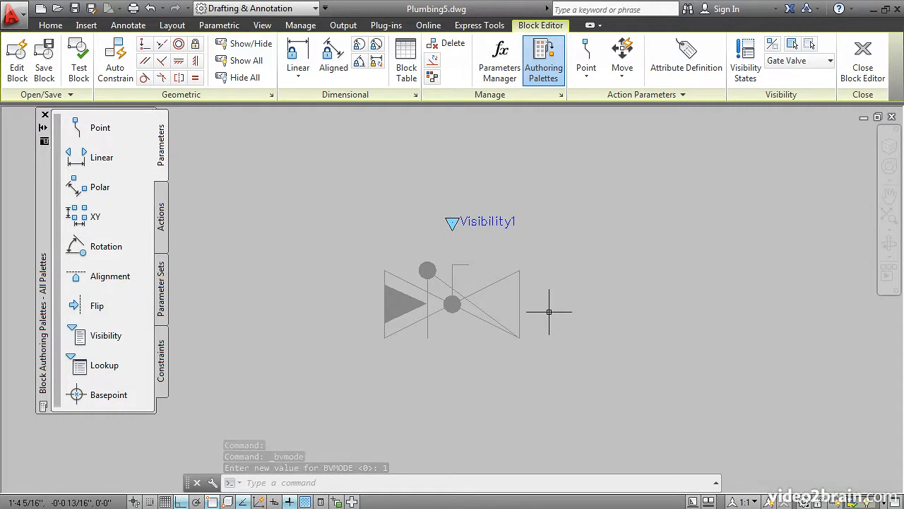
{"action": "left_click", "coordinate": [792, 45]}
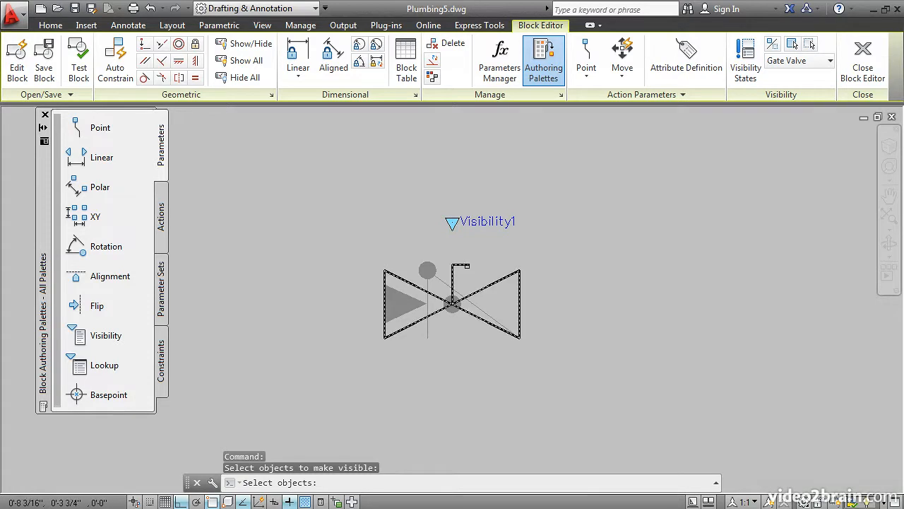
{"action": "left_click", "coordinate": [495, 284]}
{"action": "key", "text": "Return"}
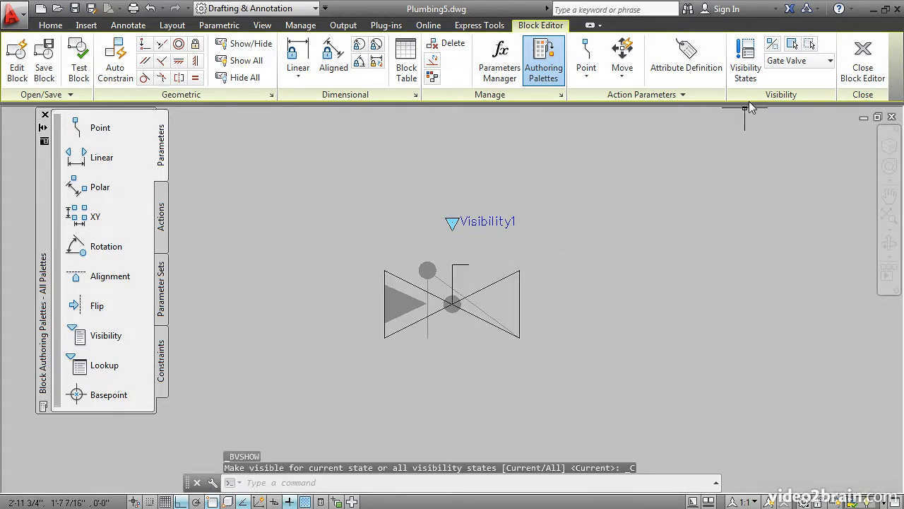
{"action": "left_click", "coordinate": [773, 45]}
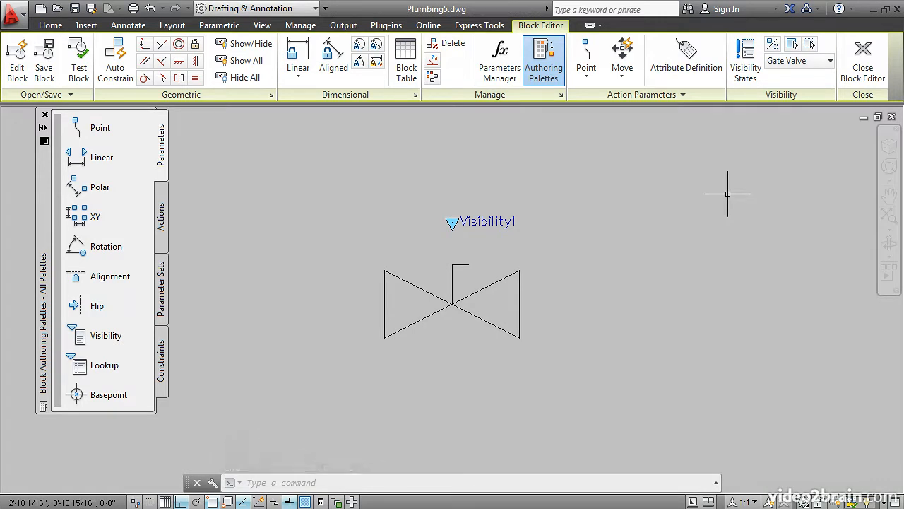
Review the block's available visibility states, leaving Gate Valve as the current one.
{"action": "left_click", "coordinate": [828, 64]}
{"action": "left_click", "coordinate": [804, 77]}
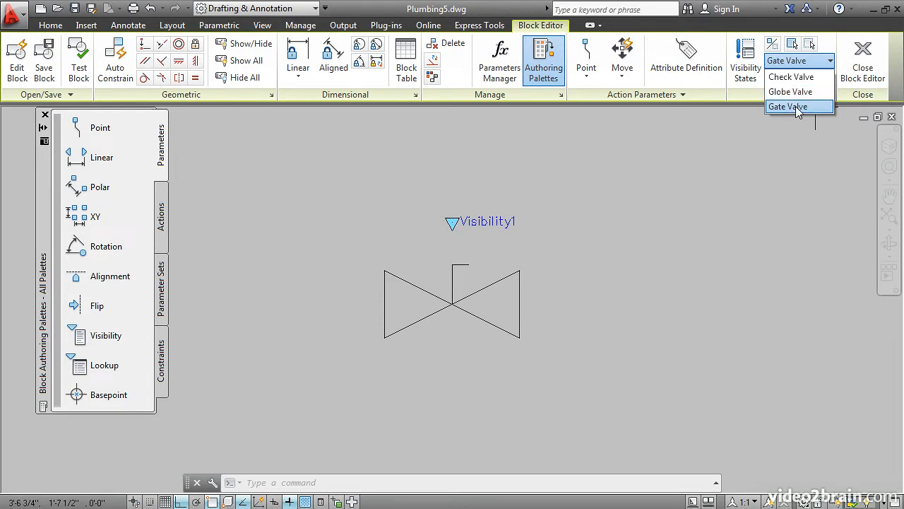
{"action": "left_click", "coordinate": [790, 145]}
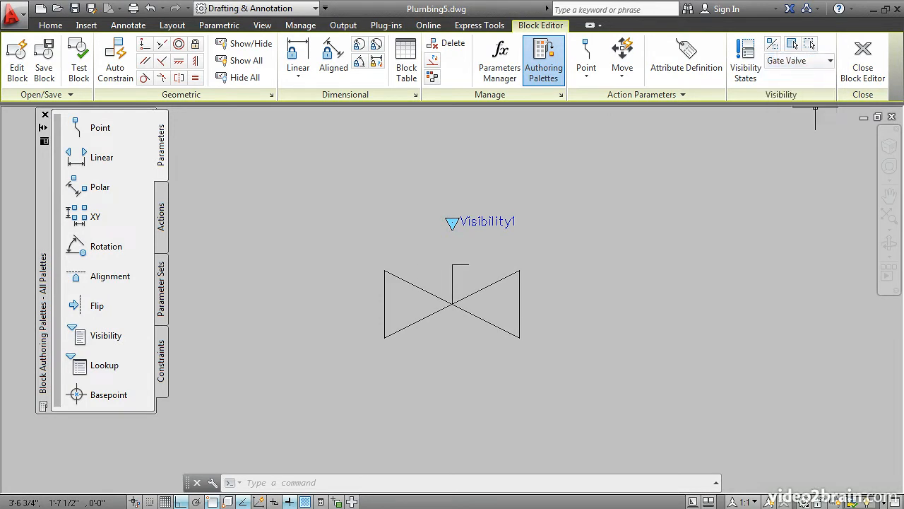
Close the Block Editor and save the changes to the MultiValve block.
{"action": "left_click", "coordinate": [863, 64]}
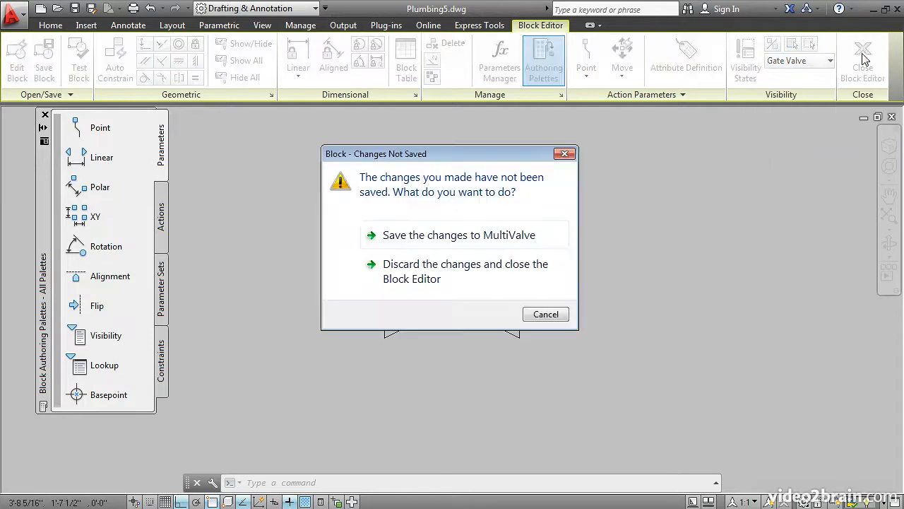
{"action": "left_click", "coordinate": [403, 240]}
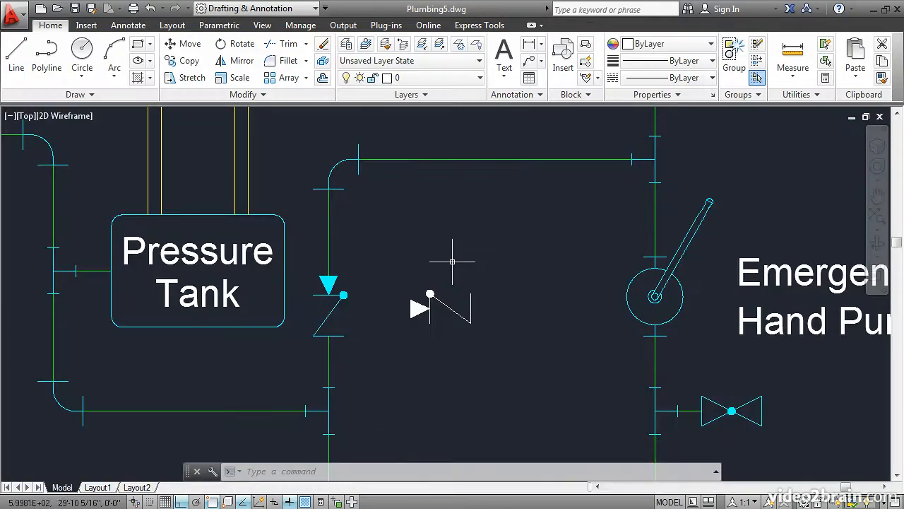